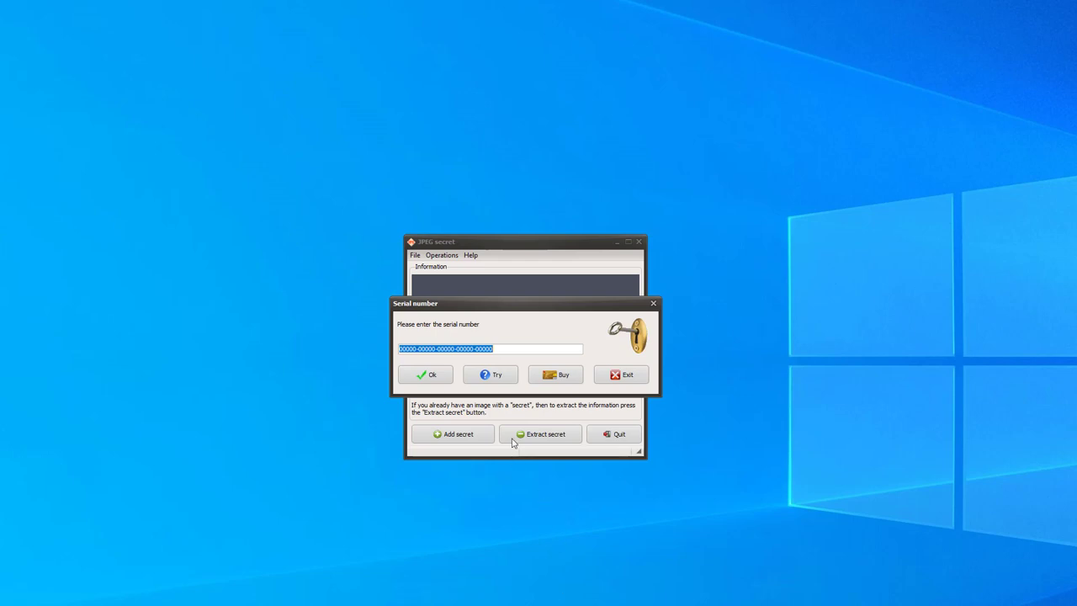
Choose Try on the serial number prompt to continue with the trial version
left_click(496, 375)
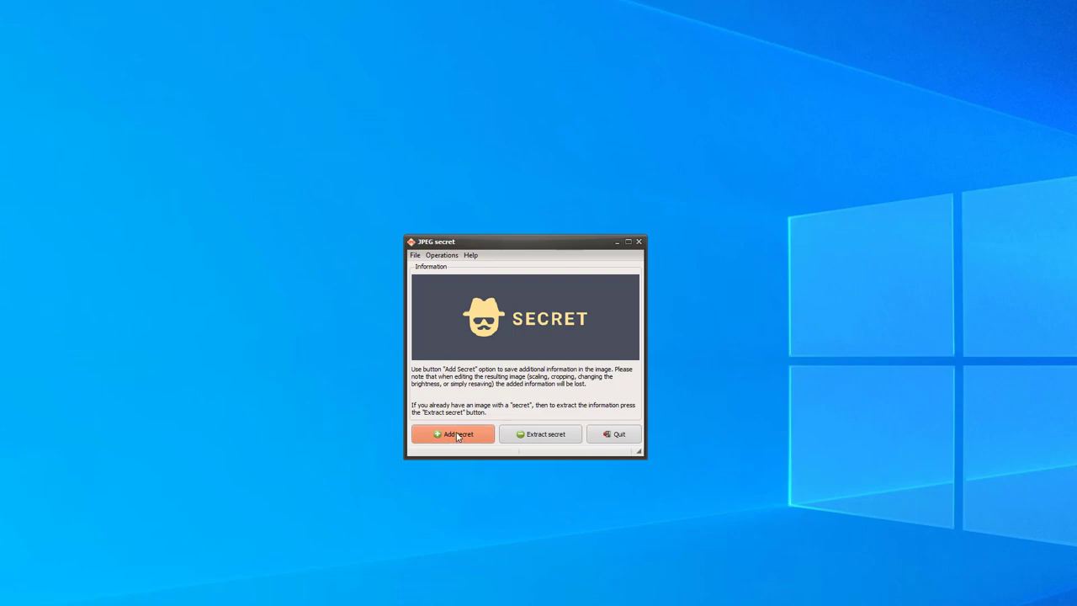
Open the Adding a secret dialog and move it to the top-left beside the main window
left_click(457, 435)
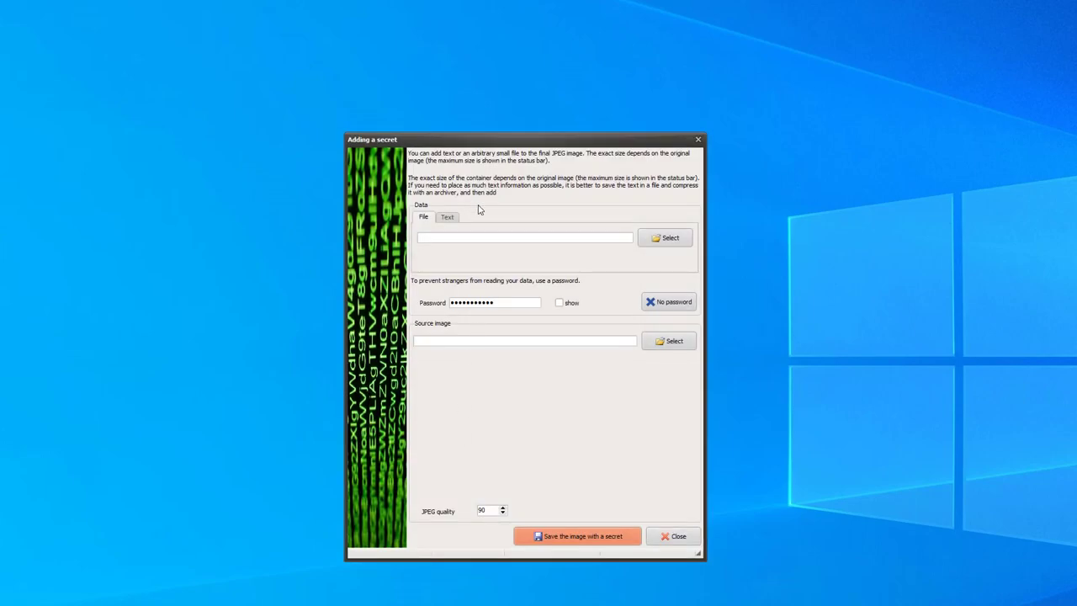
left_click_drag(484, 140, 163, 76)
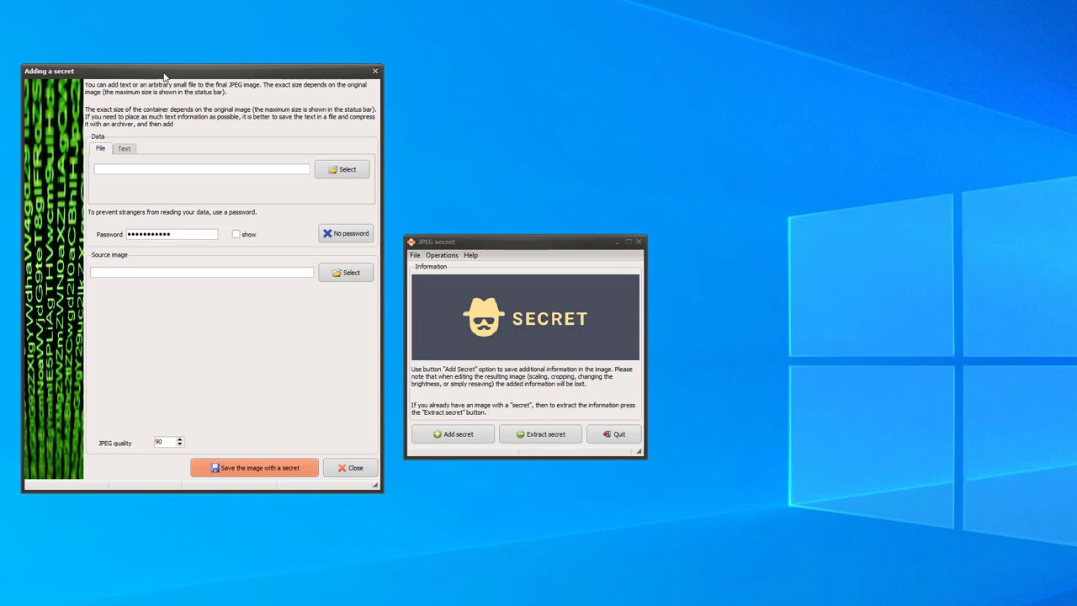
Hide Secret data.zip under a new password in the squirrel photo P1540883.JPG
left_click(340, 171)
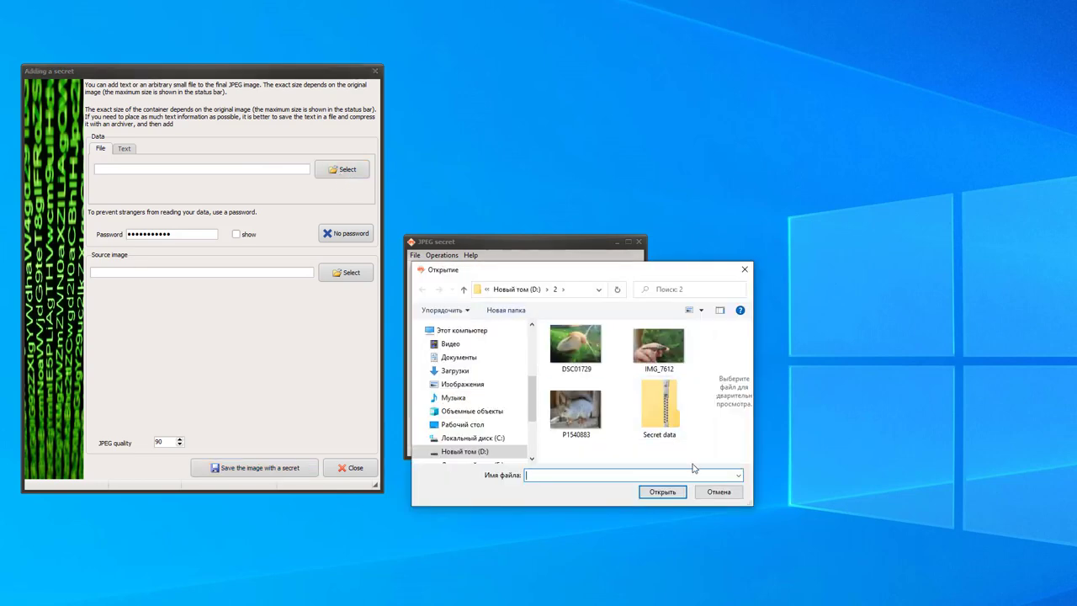
double_click(665, 411)
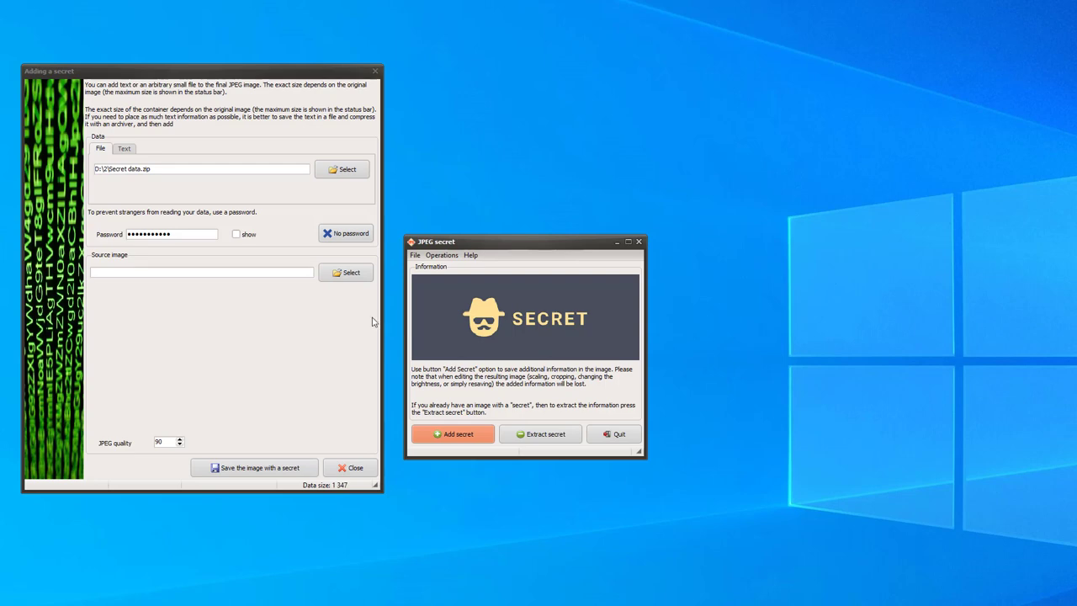
left_click(242, 239)
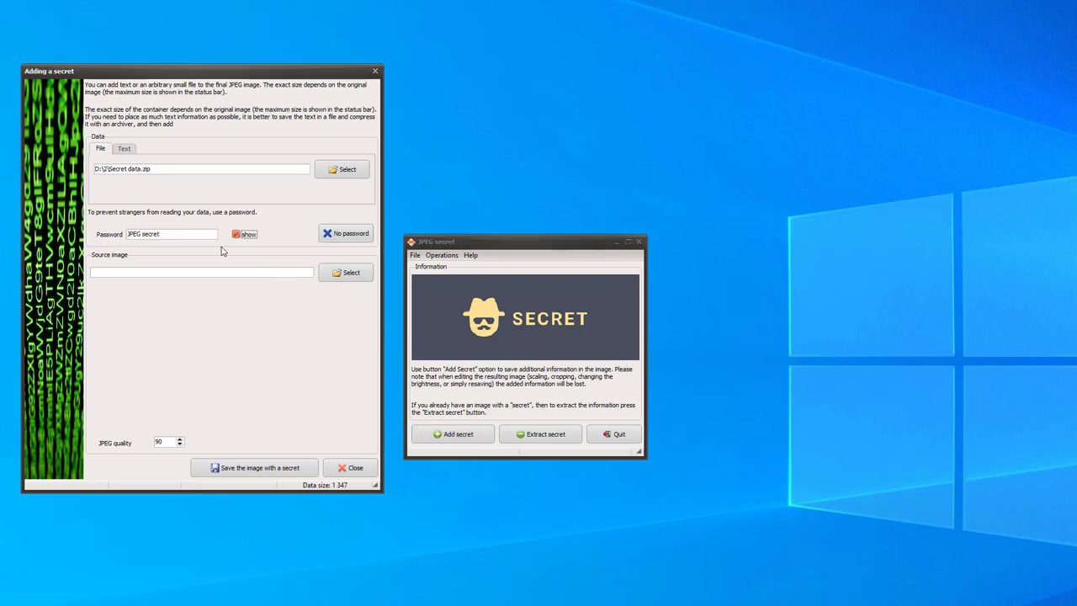
left_click_drag(170, 236, 126, 234)
type("123456")
left_click(345, 274)
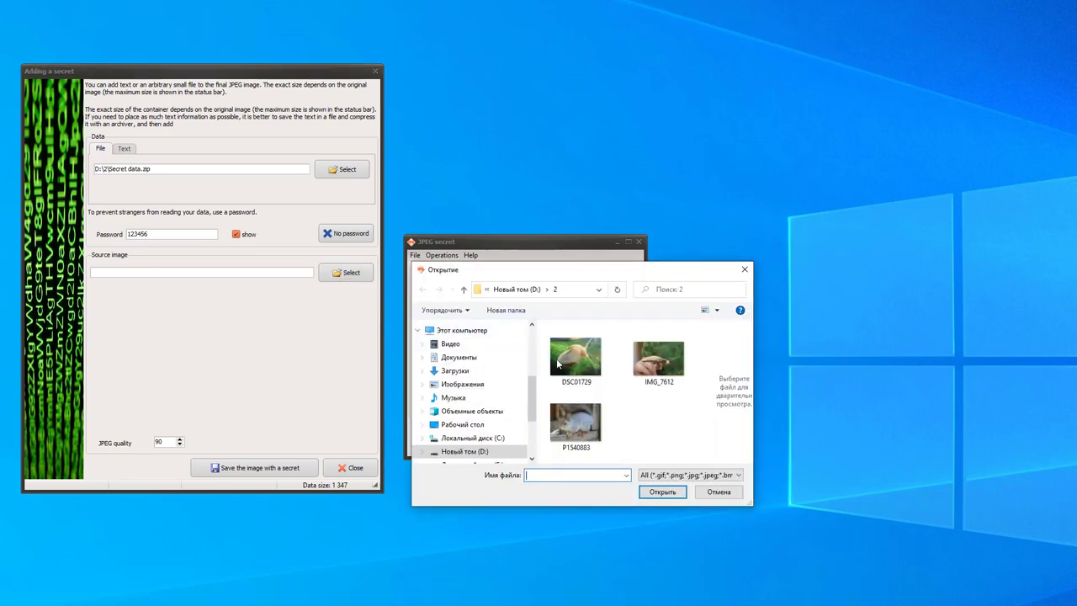
double_click(590, 423)
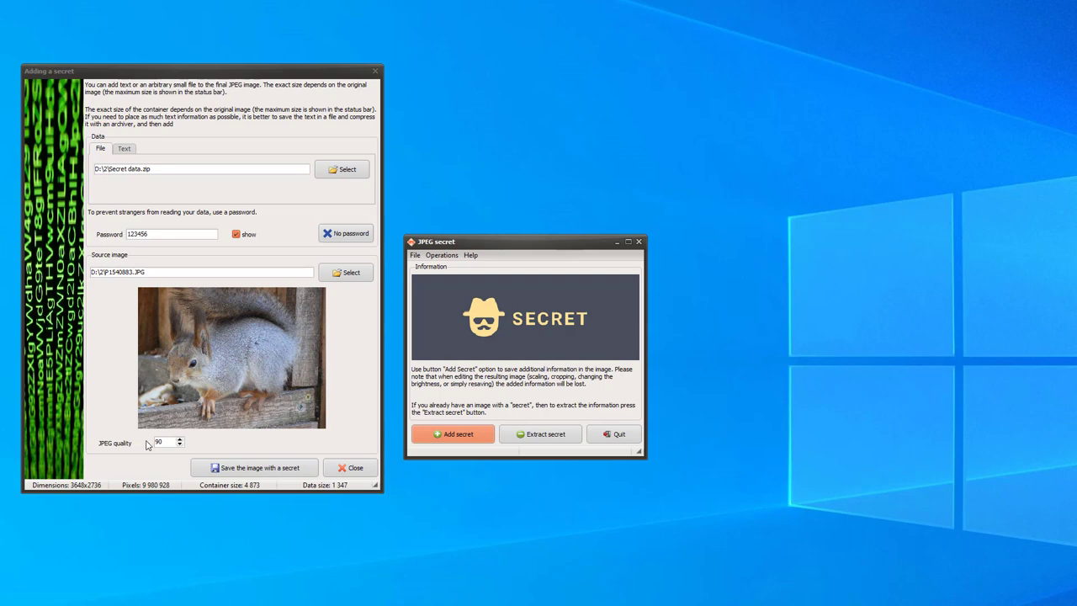
Save the squirrel image with the embedded zip as test1 and acknowledge the completion message
left_click(243, 470)
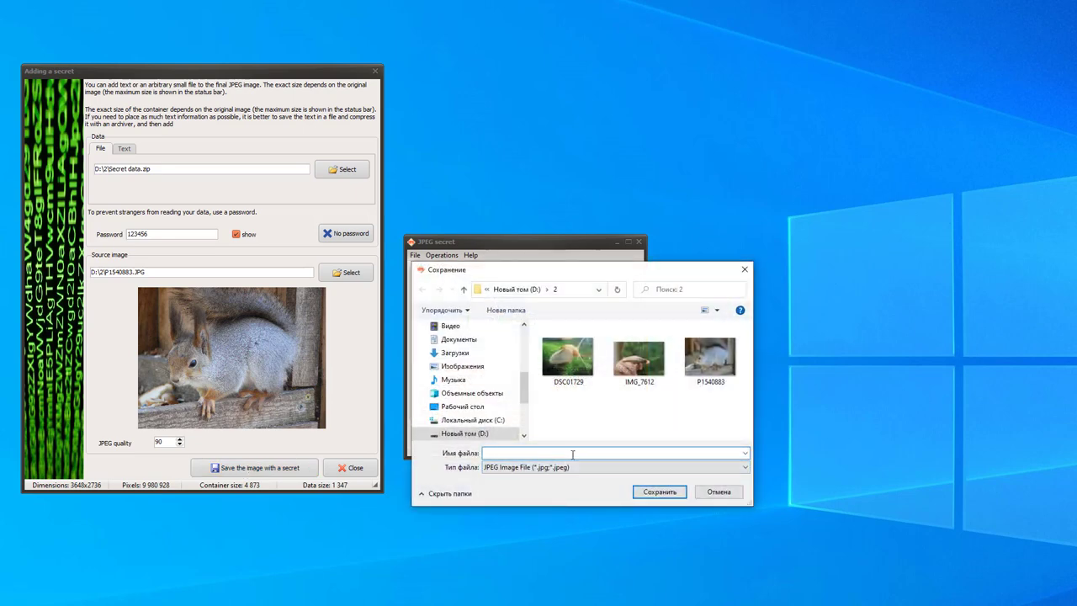
type("test1")
key("Return")
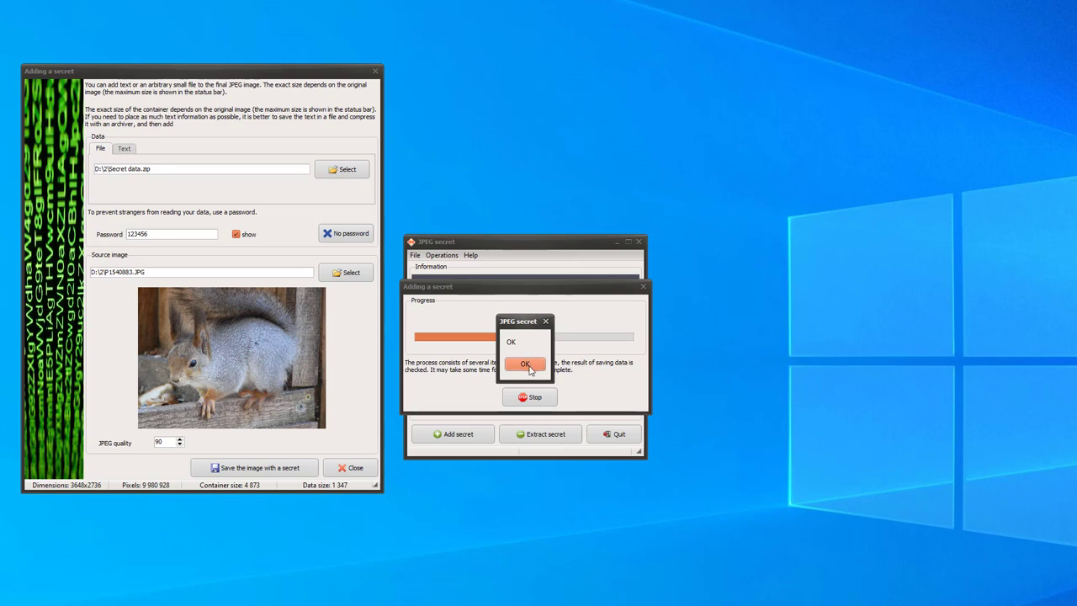
left_click(525, 365)
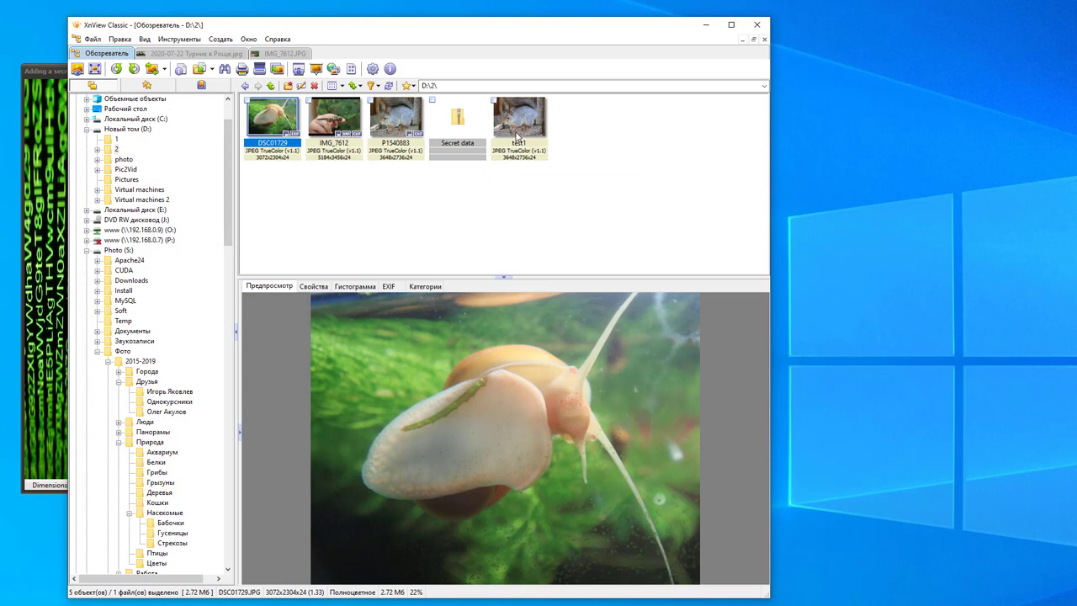
Compare test1 (2.33 MB) with the original P1540883 (4.47 MB) in XnView, then minimize it
mouse_move(527, 131)
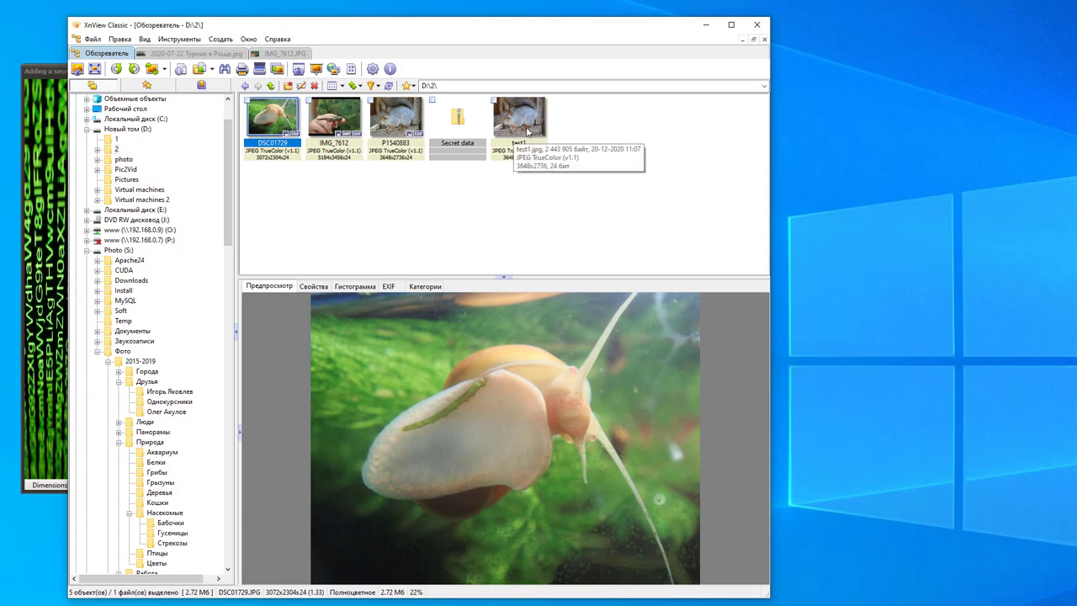
left_click(526, 131)
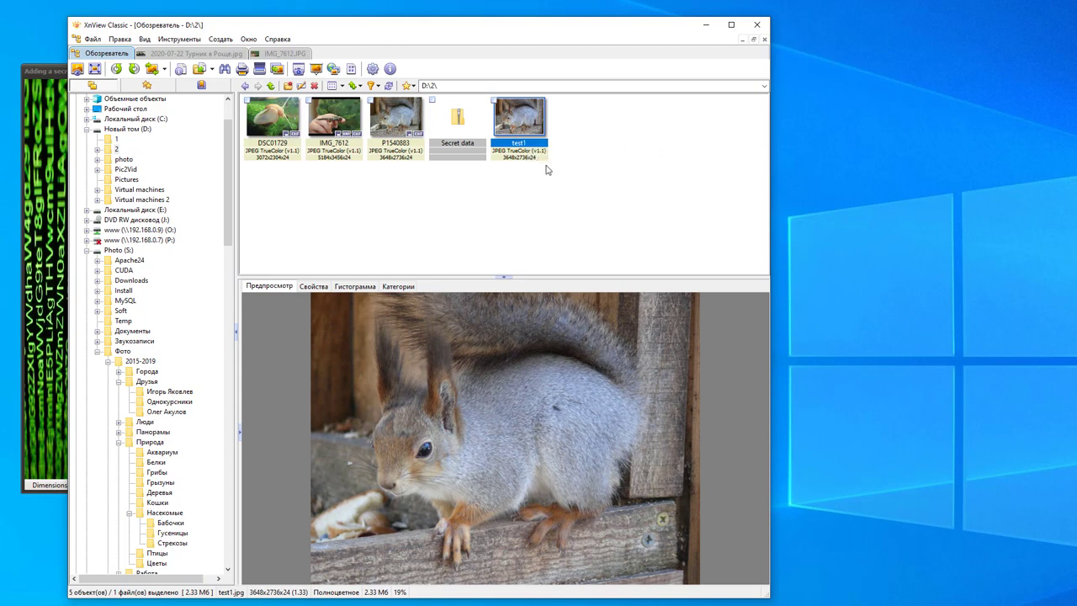
left_click(400, 129)
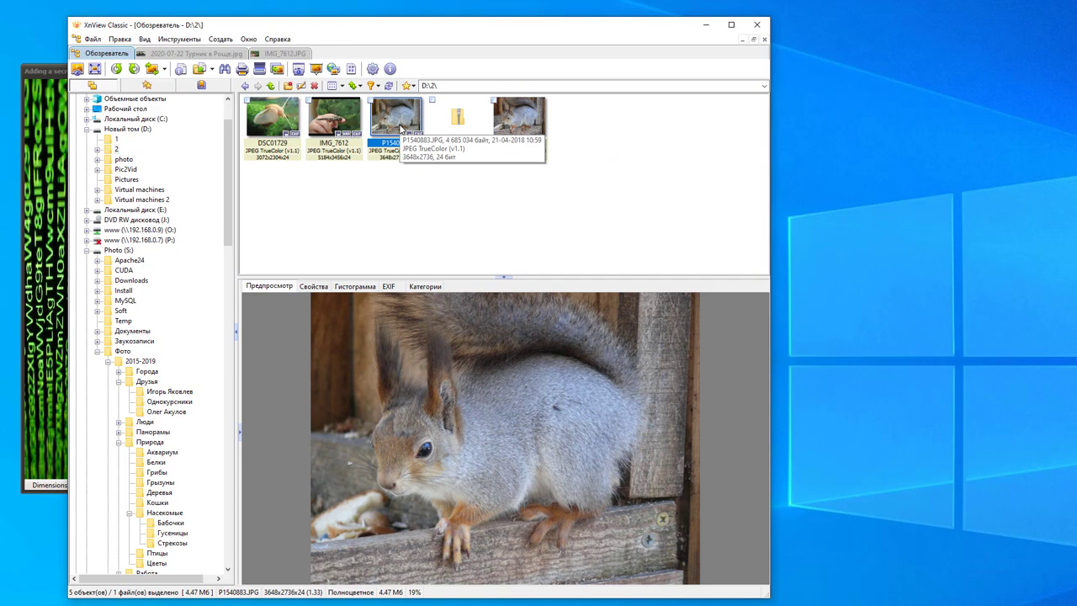
left_click(704, 25)
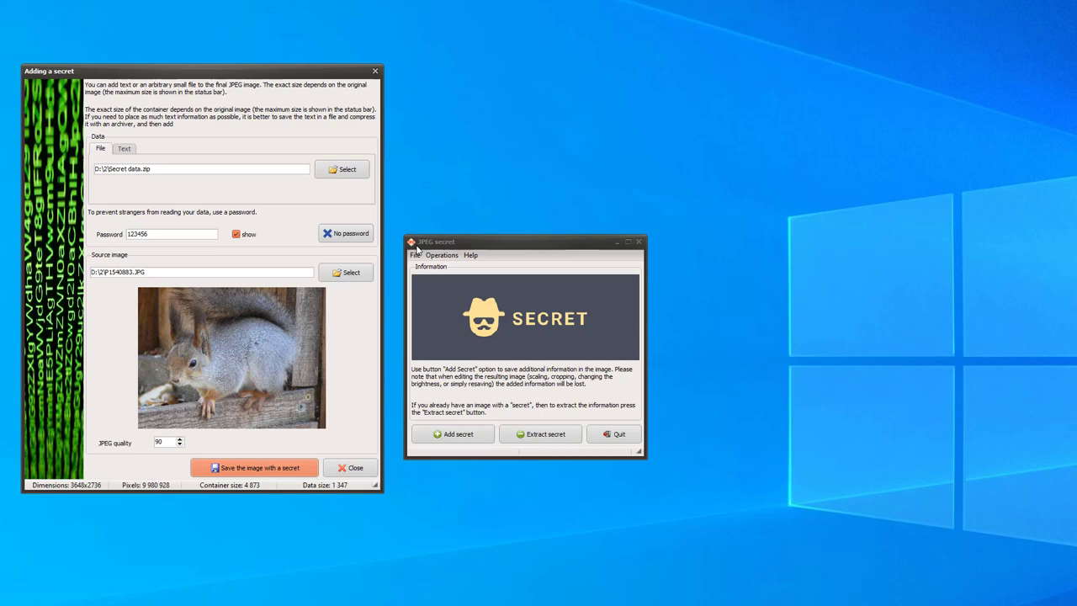
Switch the secret to text and enter the message 'Hello! How do you do?'
left_click(126, 150)
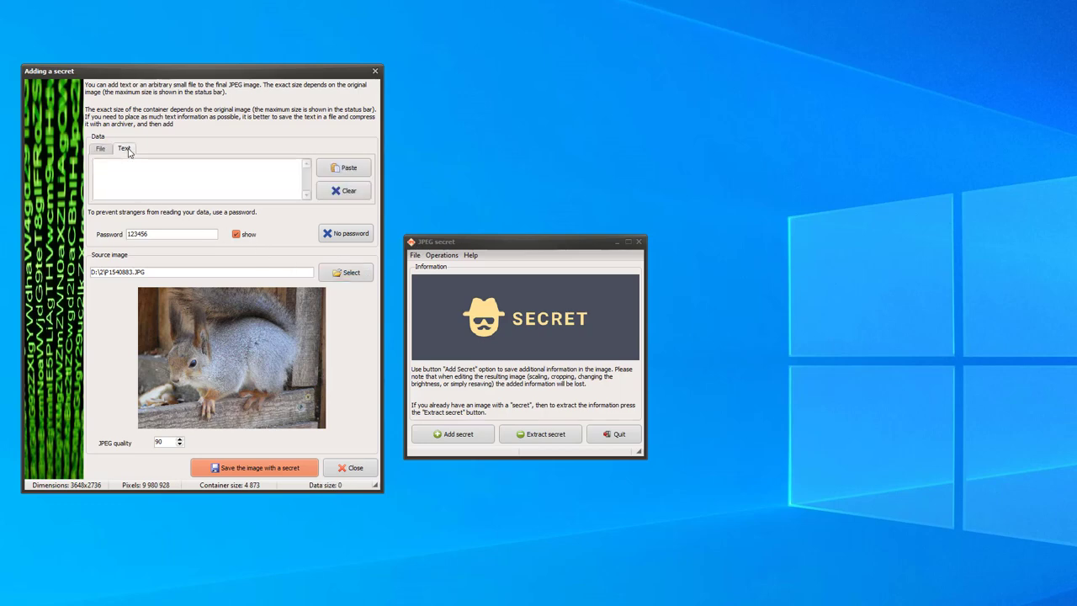
left_click(175, 177)
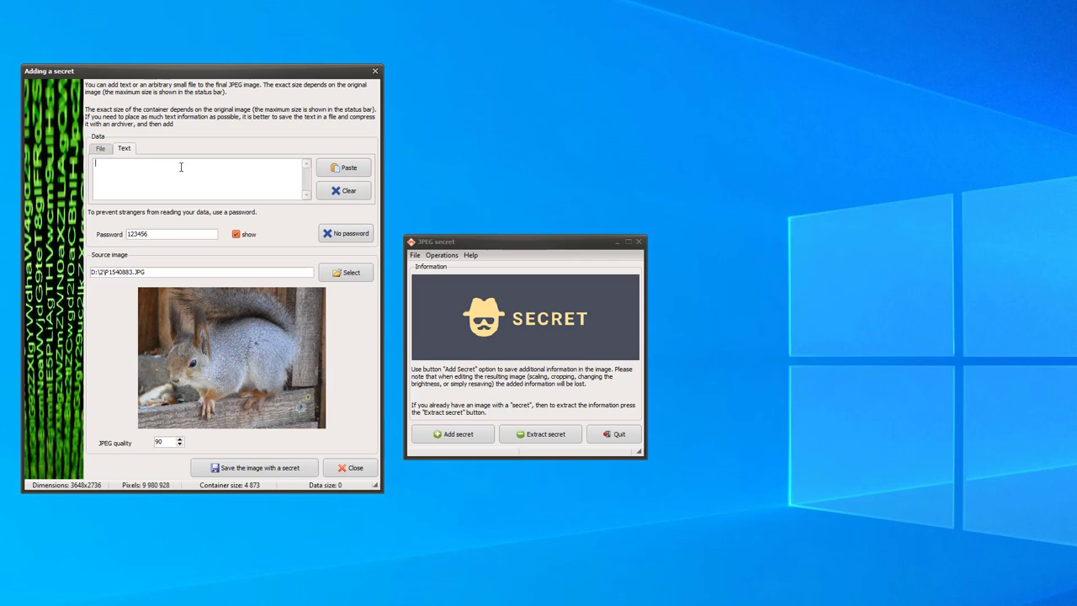
type("Hello! How do you do?")
Replace the existing password with a new one
left_click(161, 237)
key("ctrl+a")
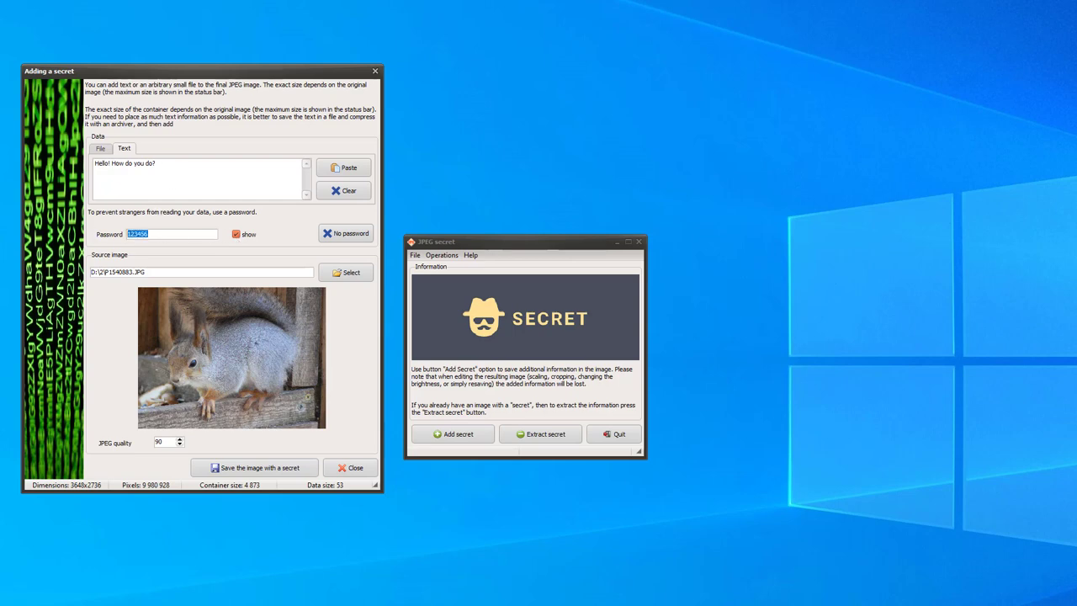
type("0000")
Use snail photo DSC01729.JPG as source and save it with the hidden message as test2
left_click(347, 279)
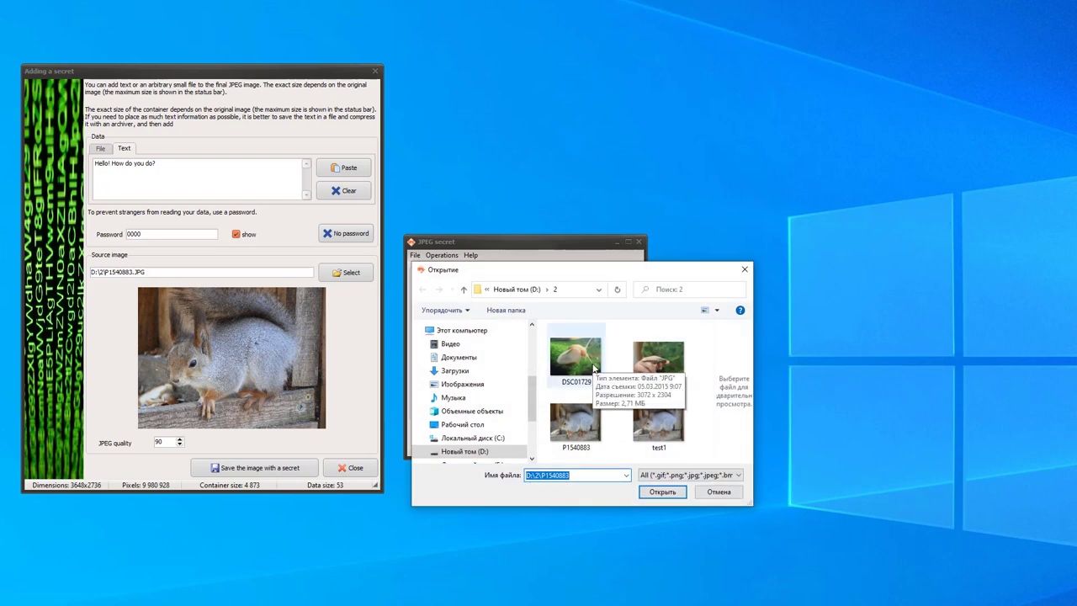
double_click(594, 368)
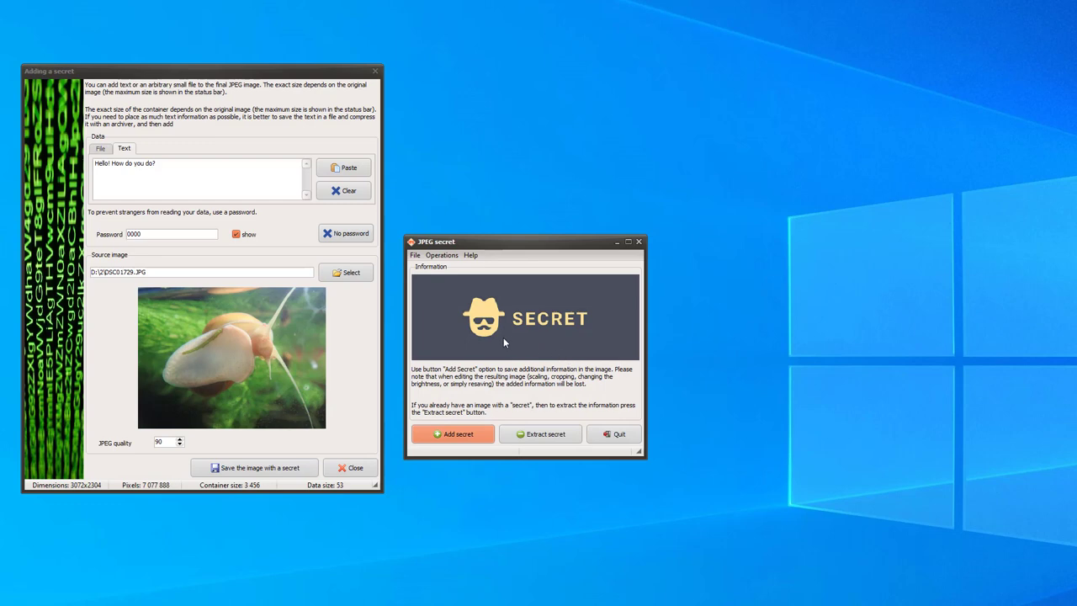
left_click(267, 470)
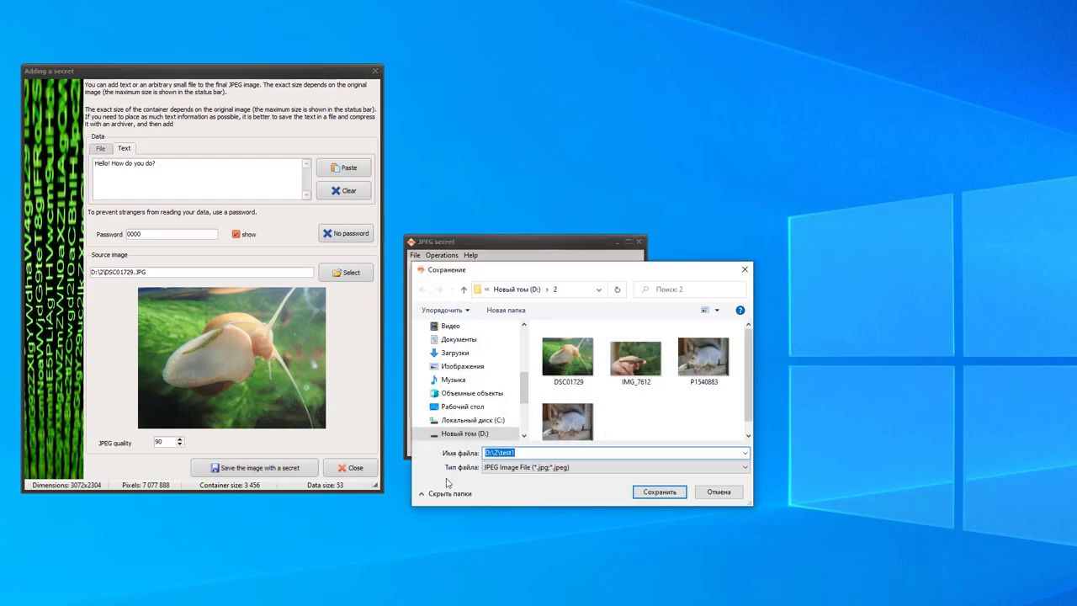
type("test2")
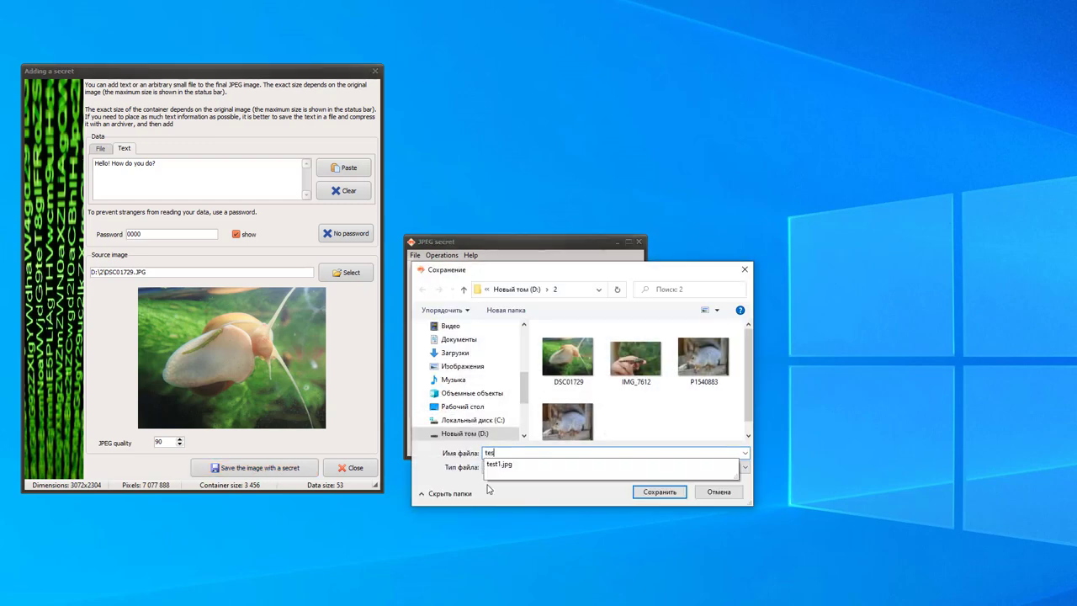
left_click(665, 493)
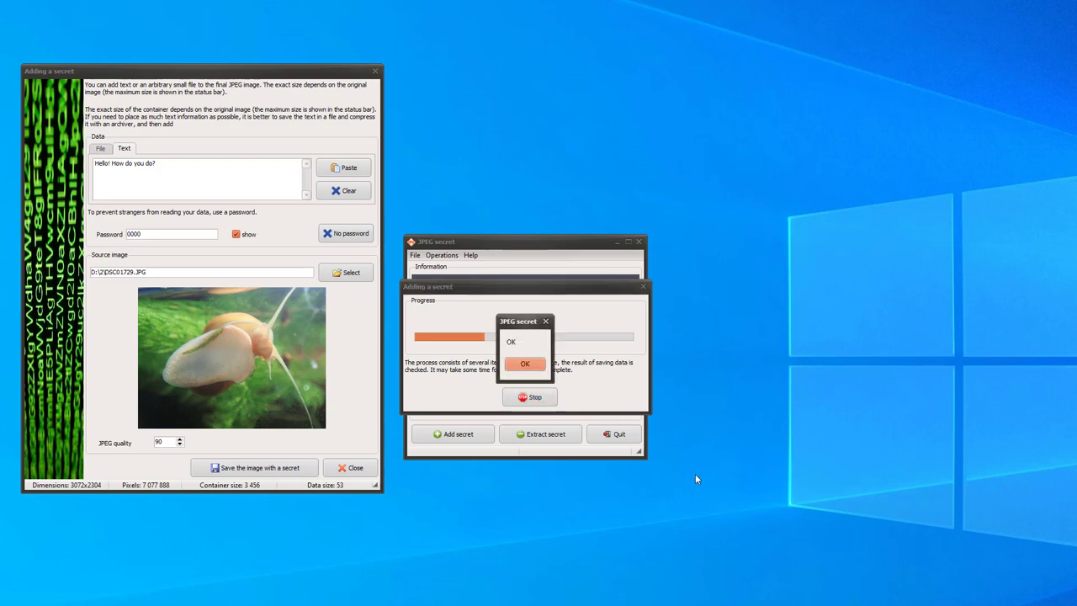
left_click(532, 366)
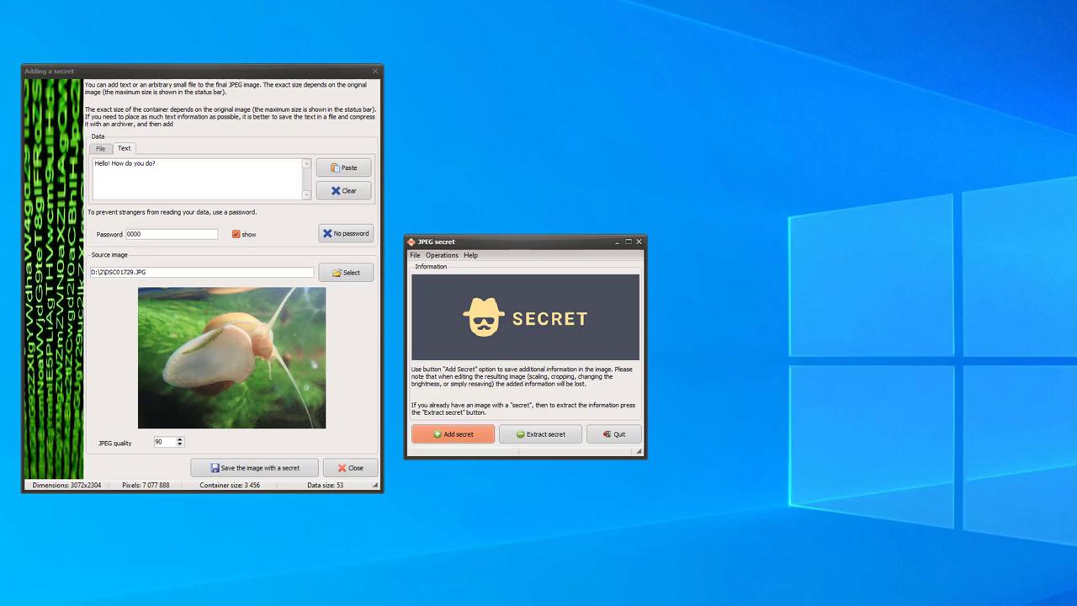
Preview test2 (940.89 KB), view original DSC01729 (2.72 MB) full size, then return to thumbnails
key("alt+Tab")
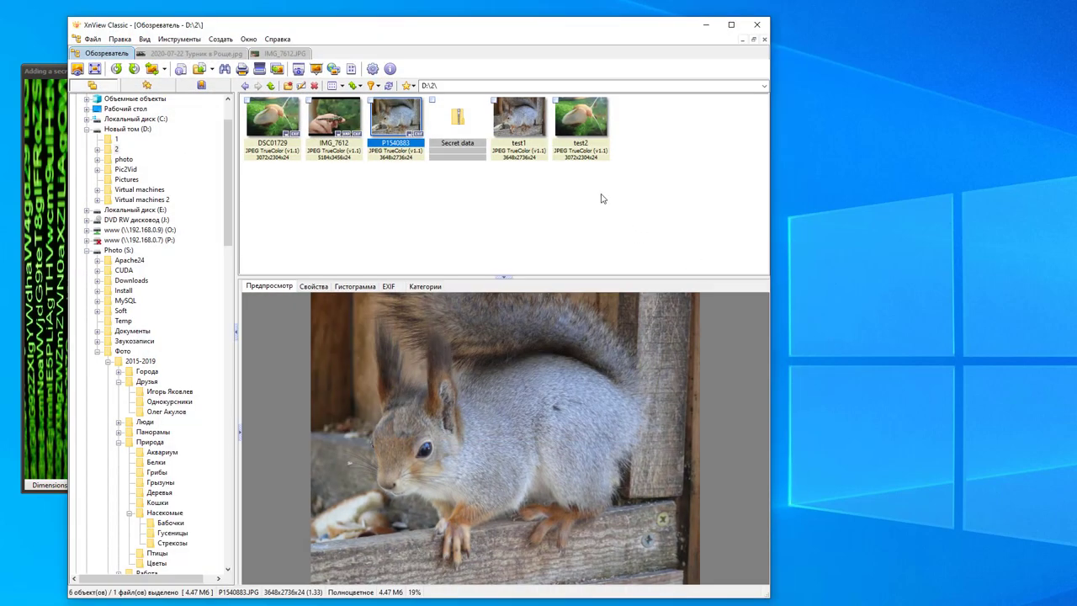
left_click(594, 132)
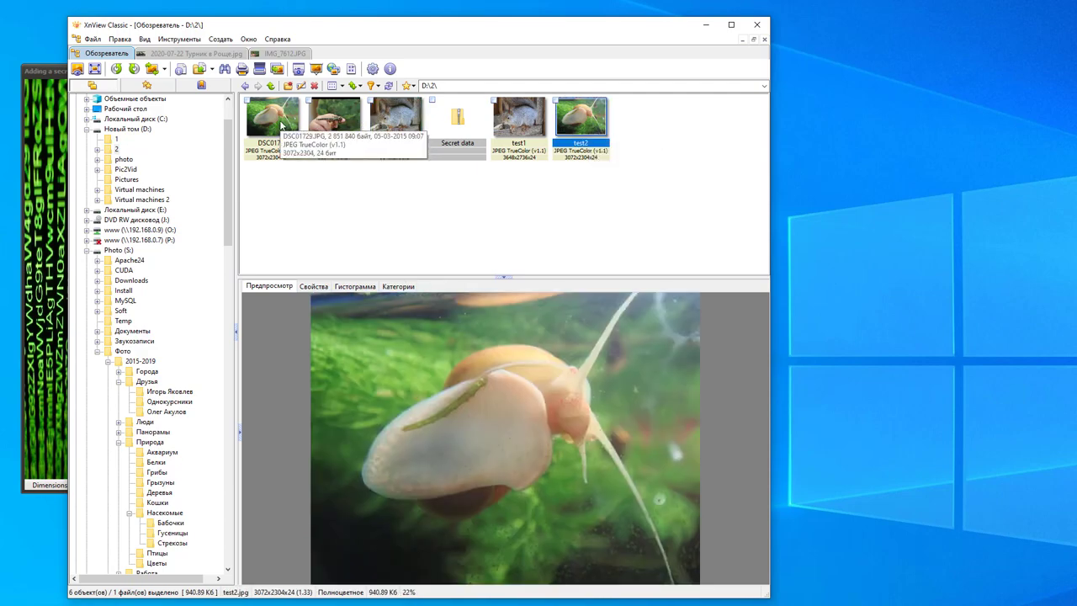
double_click(281, 125)
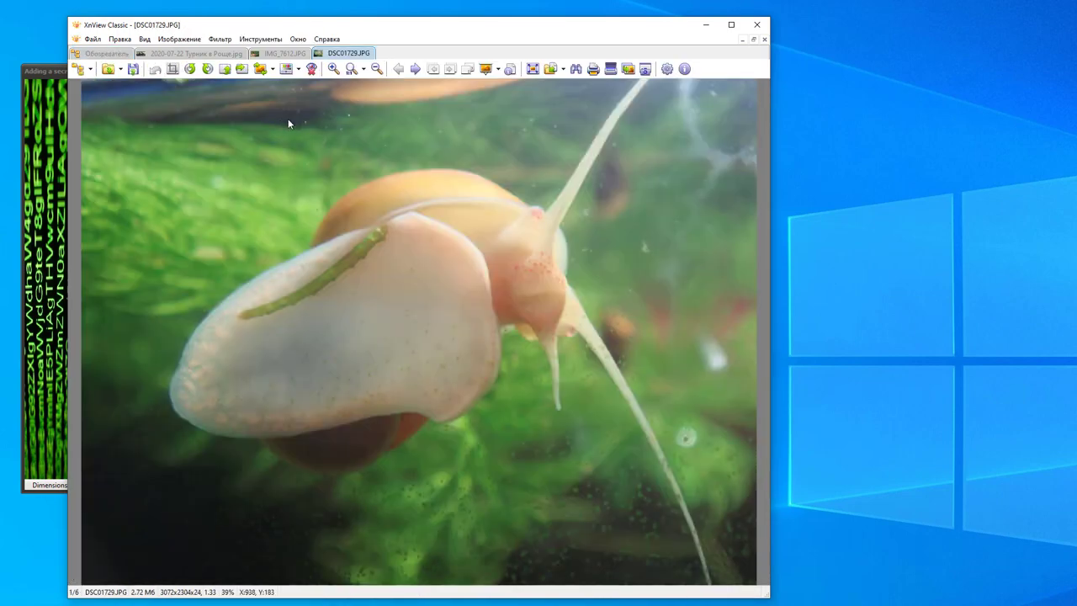
double_click(288, 119)
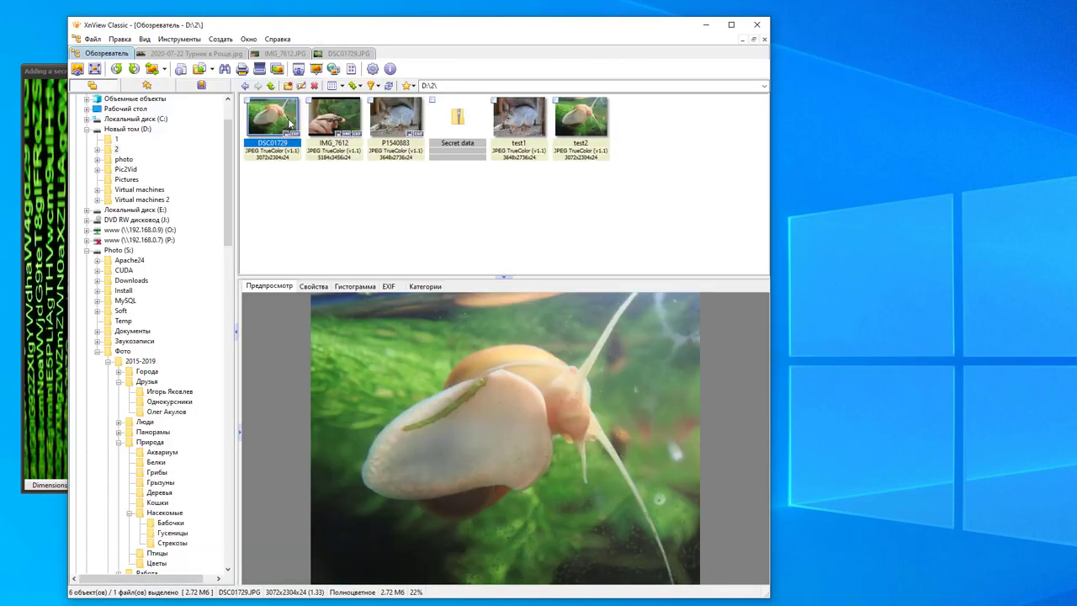
Minimize XnView and close the Adding a secret dialog
left_click(705, 25)
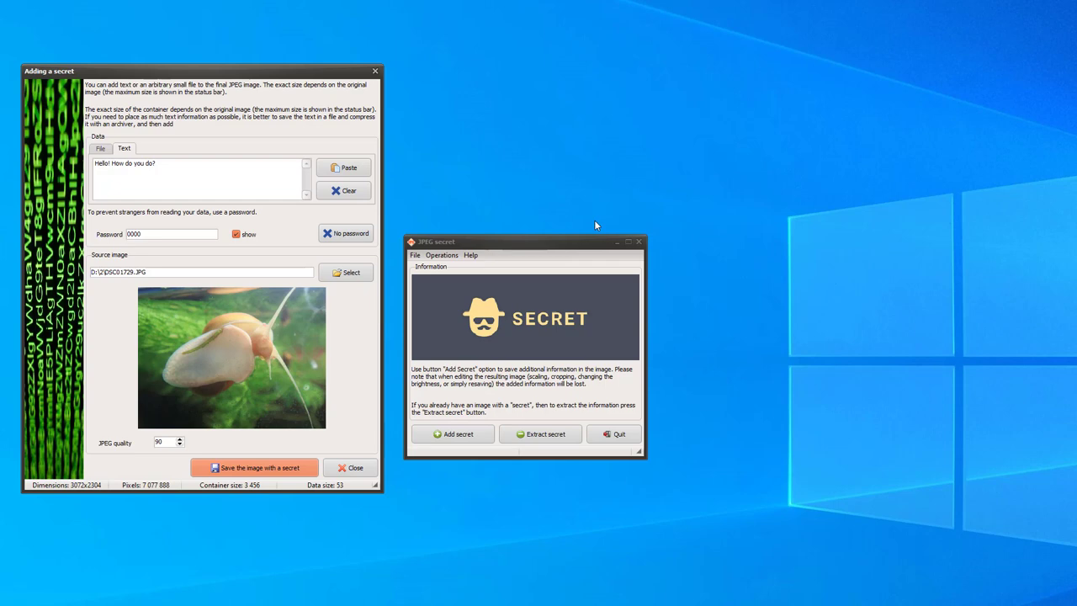
left_click(352, 469)
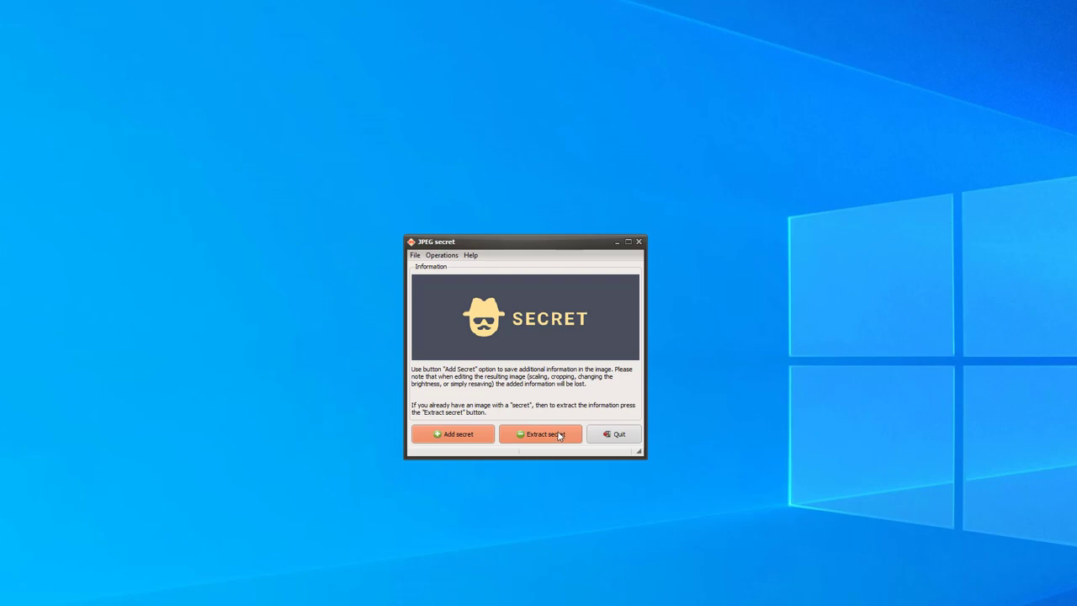
Open the Extracting the secret dialog, move it aside, and load test1.jpg as source image
left_click(559, 433)
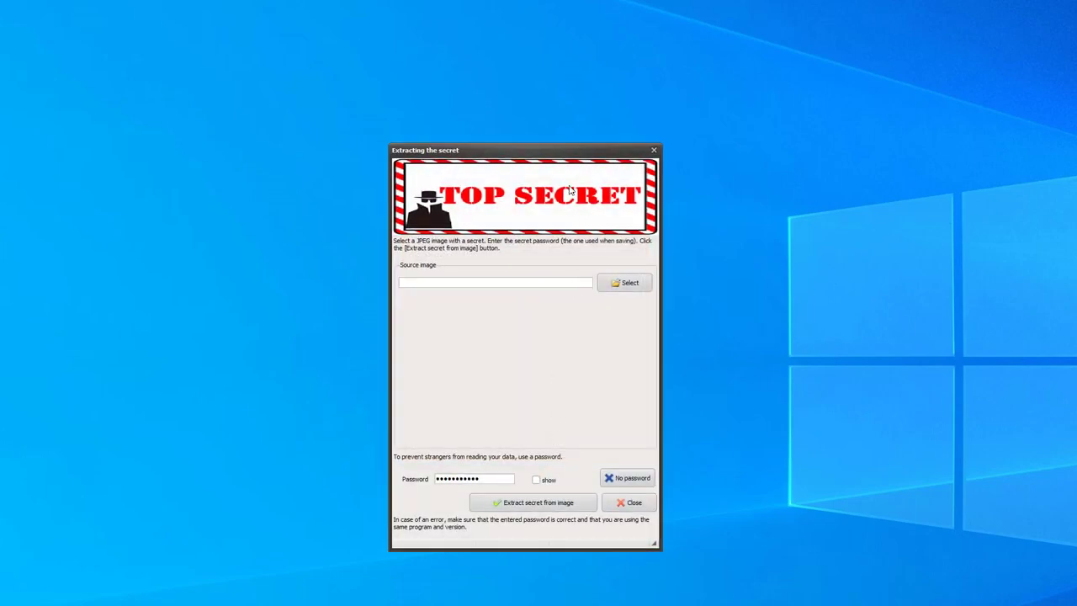
left_click_drag(572, 160, 954, 99)
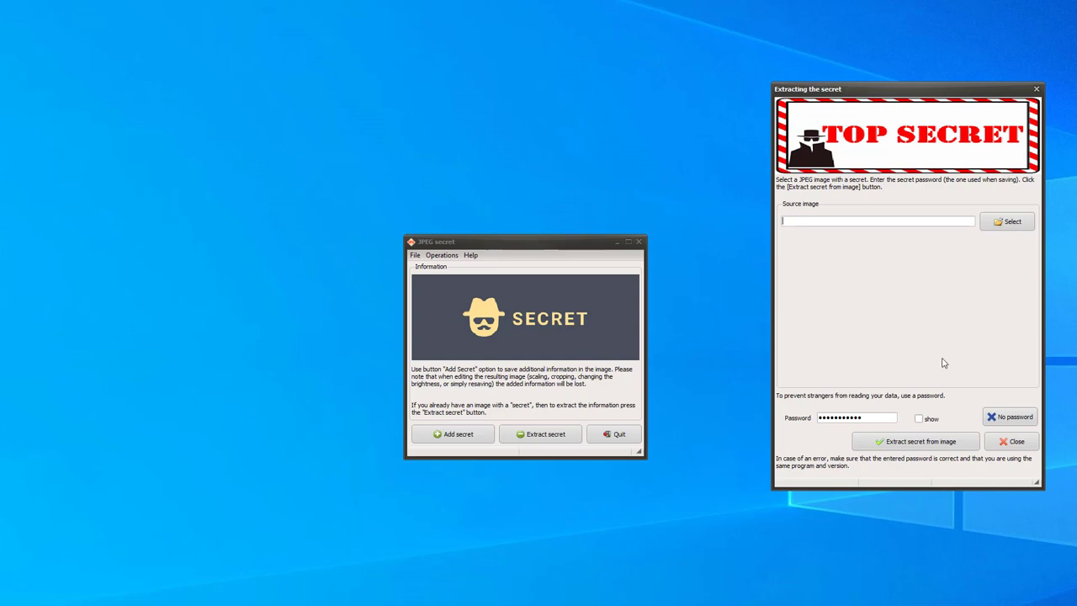
left_click(1003, 224)
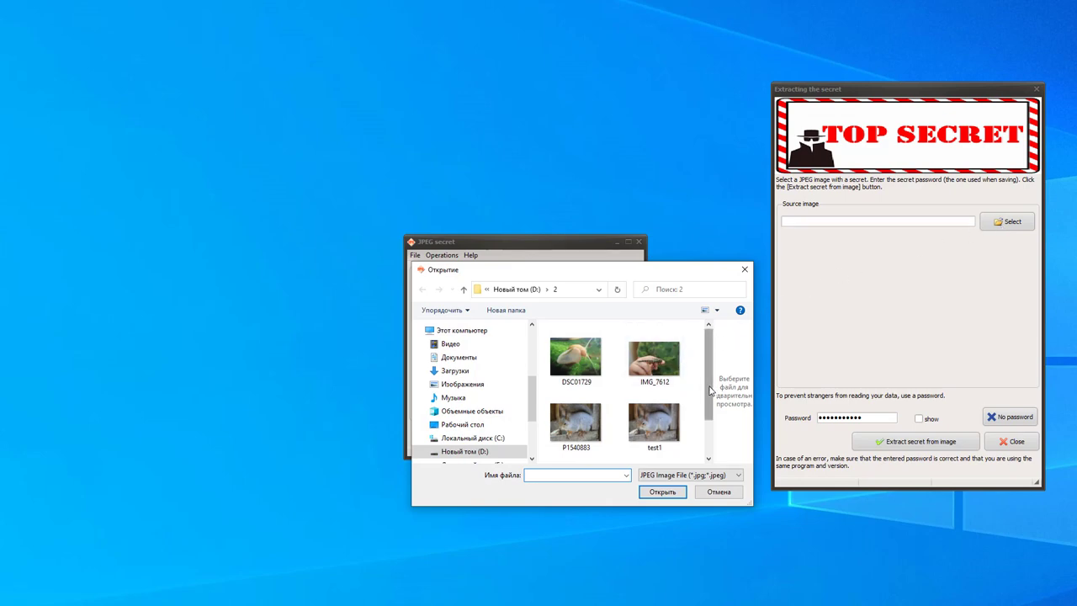
scroll(709, 390, "down", 1)
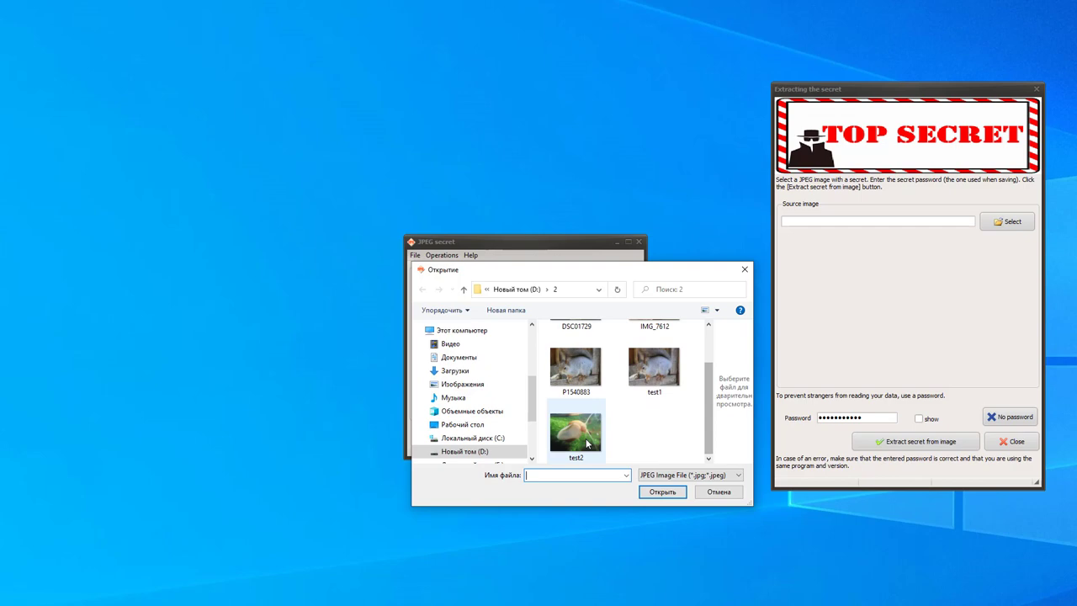
double_click(653, 367)
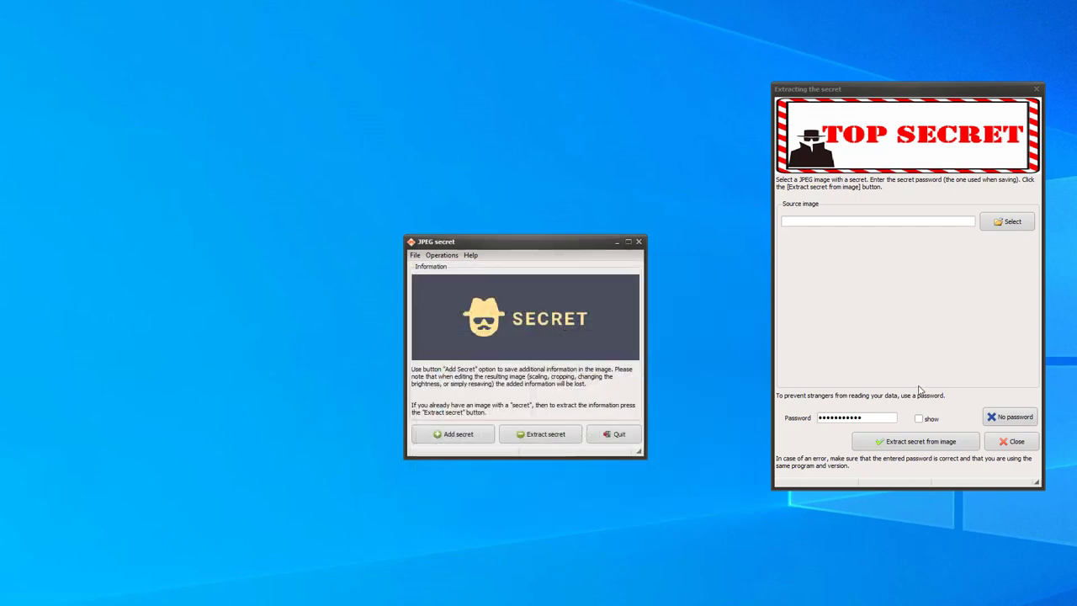
Try extracting the secret from test1.jpg with the current password and dismiss the invalid-password error
left_click(932, 444)
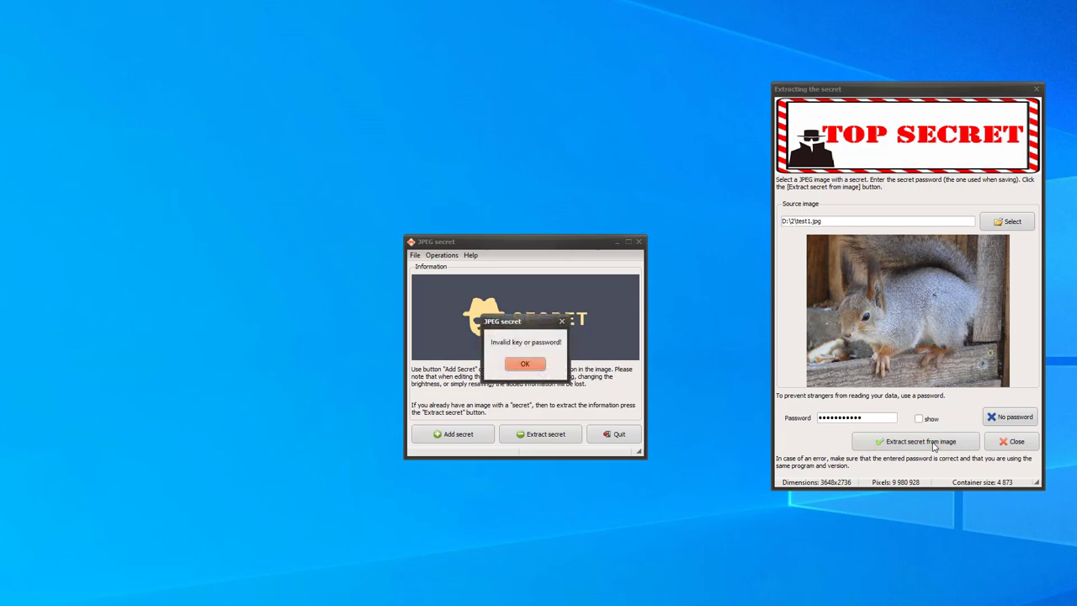
left_click_drag(546, 323, 724, 322)
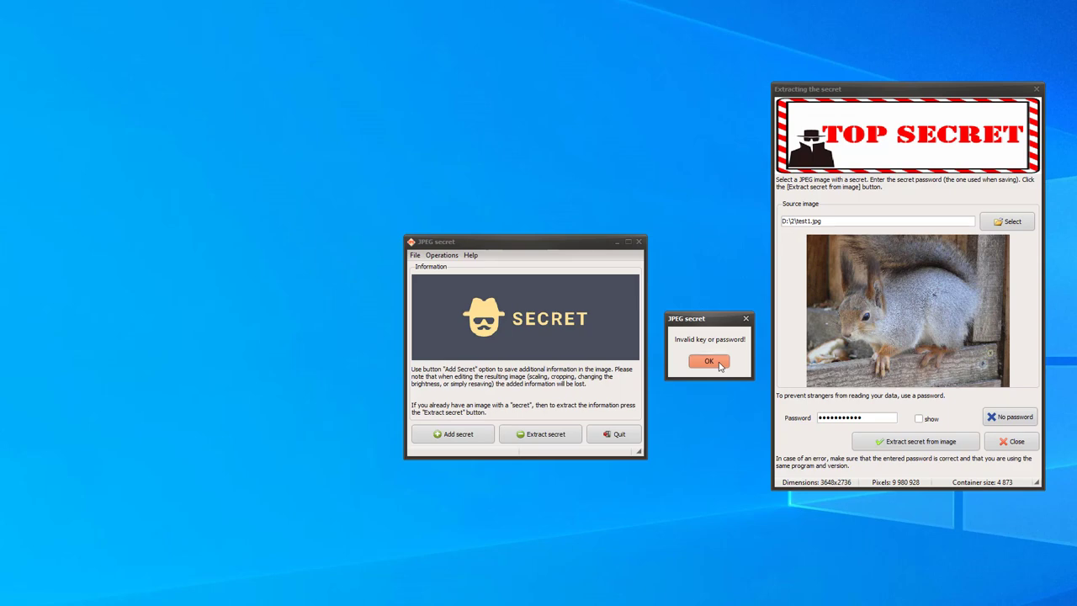
left_click(709, 361)
Show the password in plain text and replace it with the squirrel image's correct password
left_click(918, 418)
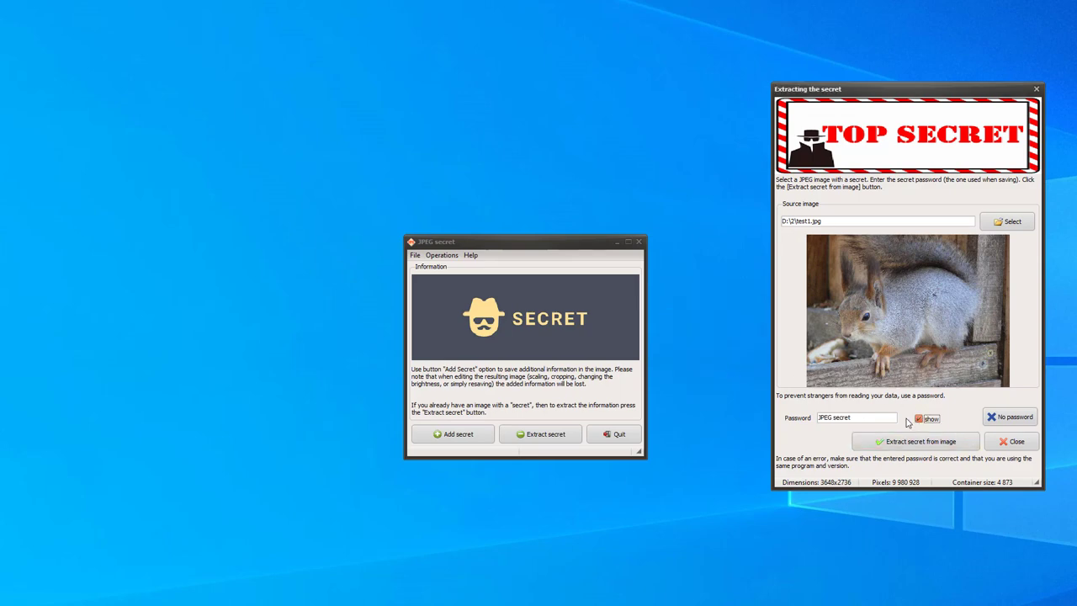
key("shift+Tab")
type("123456")
Extract the hidden data from test1.jpg and save it as Secret data on drive D
left_click(904, 444)
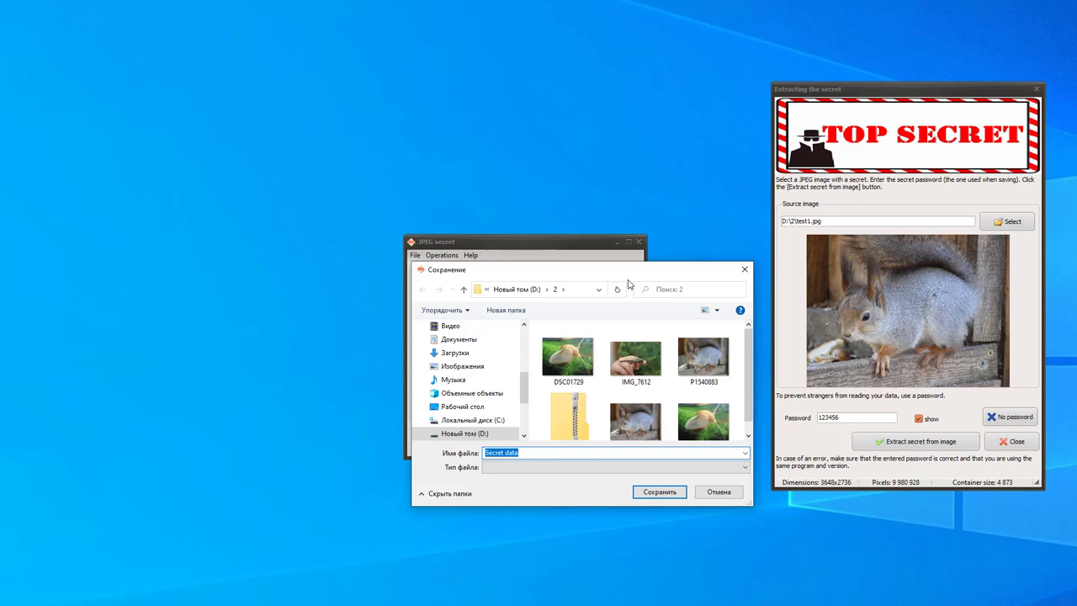
left_click_drag(625, 272, 447, 137)
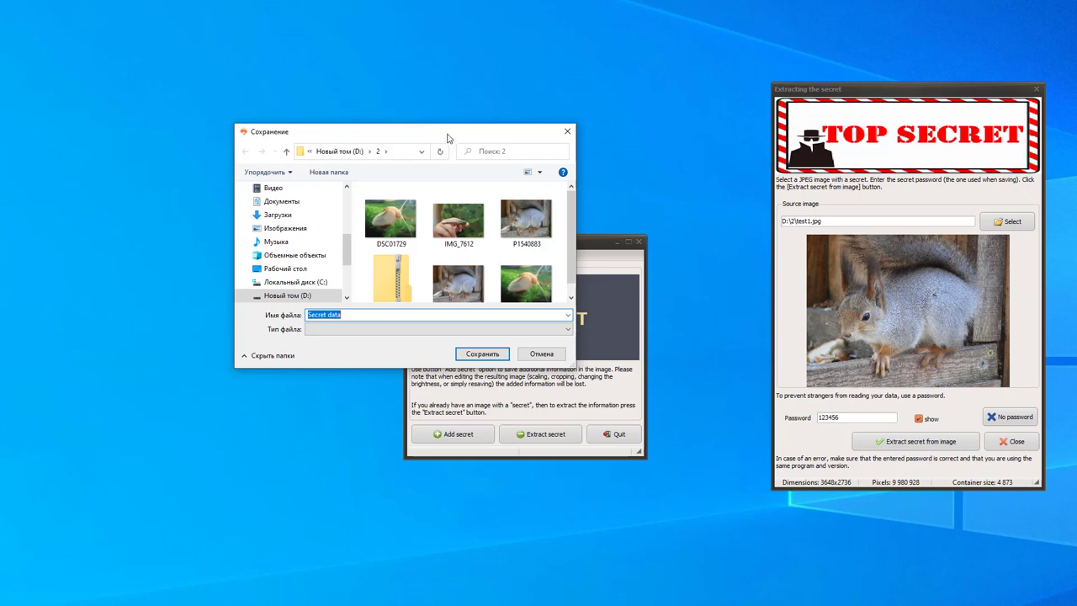
left_click(361, 151)
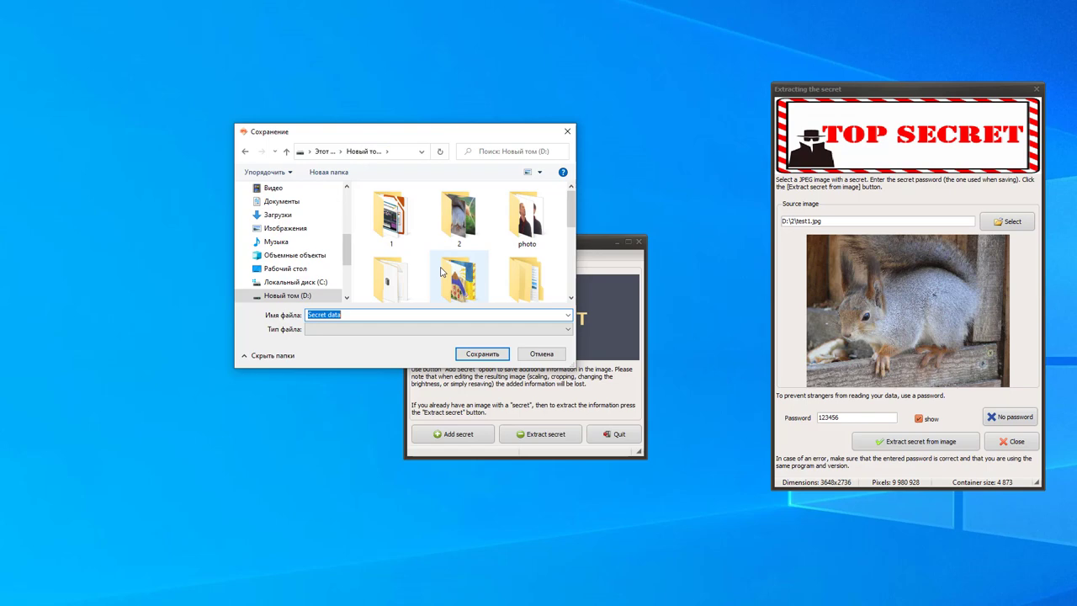
left_click(494, 354)
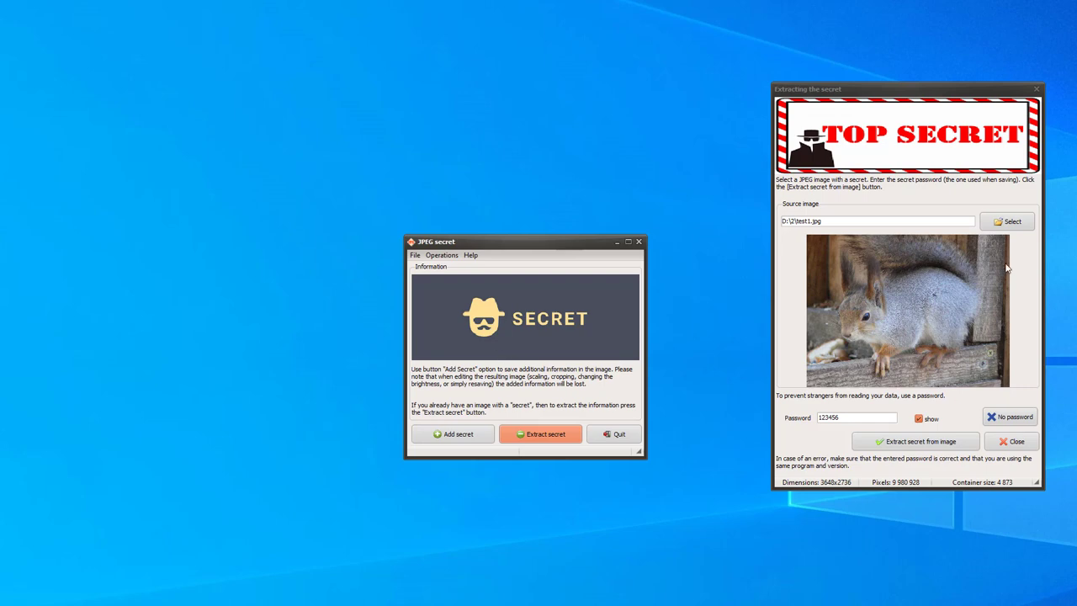
Load the snail image test2.jpg from folder 2 as the new source image
left_click(1009, 221)
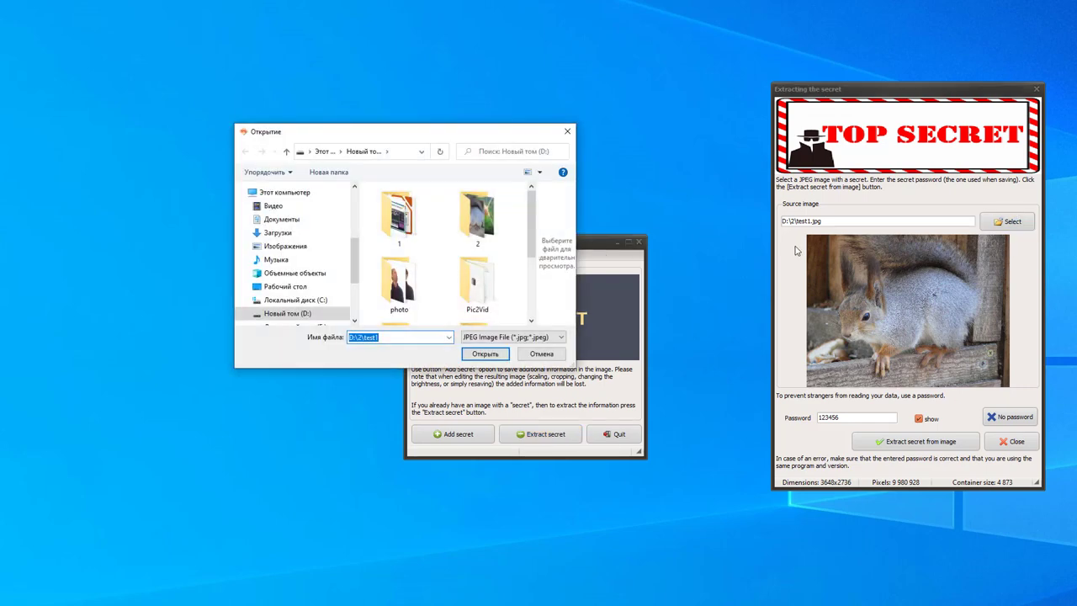
double_click(481, 226)
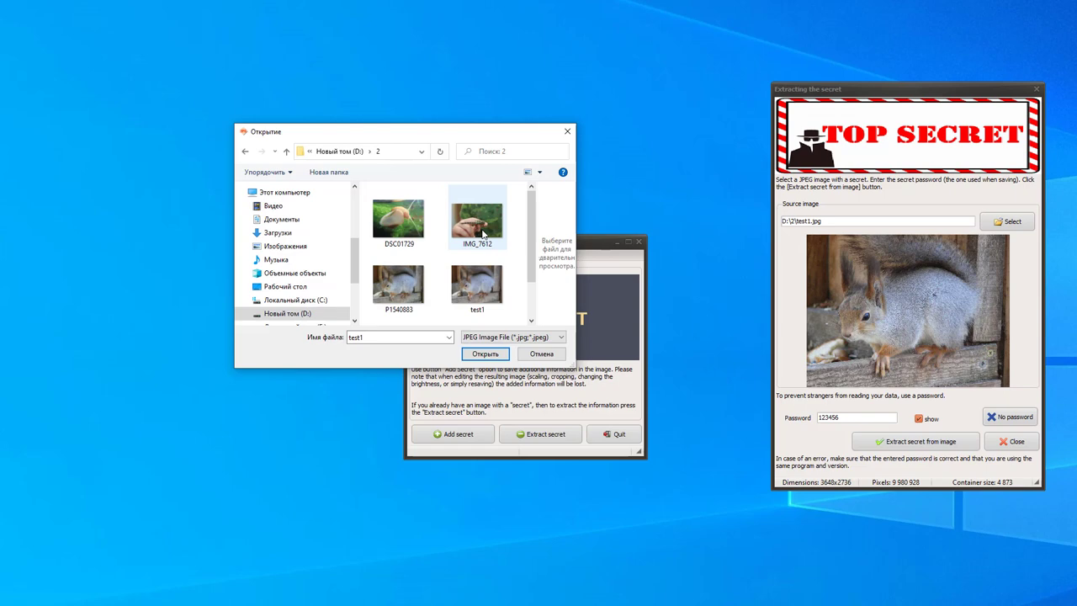
scroll(533, 305, "down", 1)
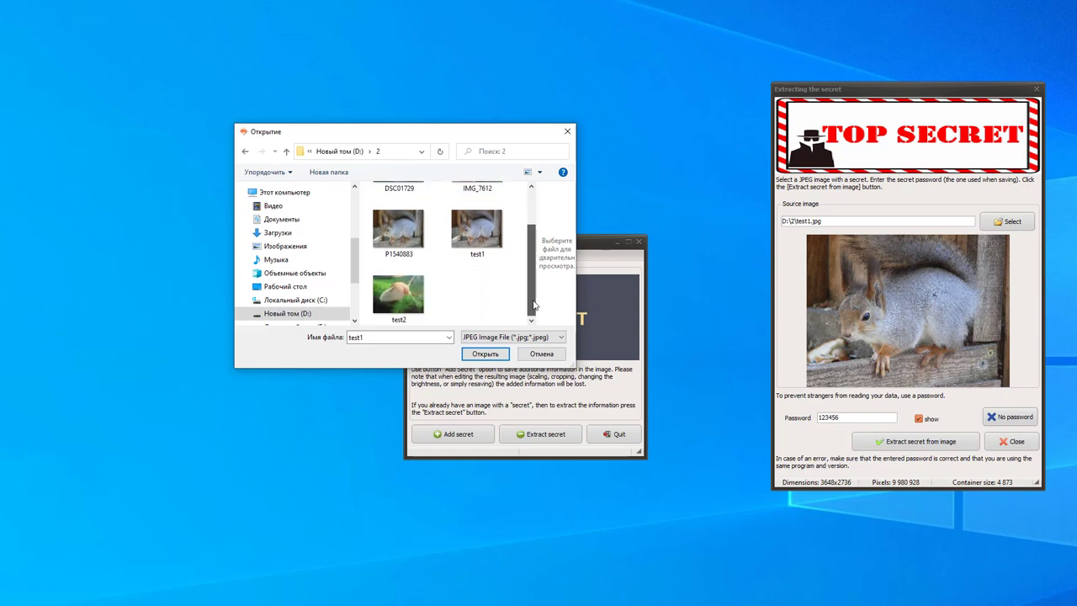
left_click(417, 294)
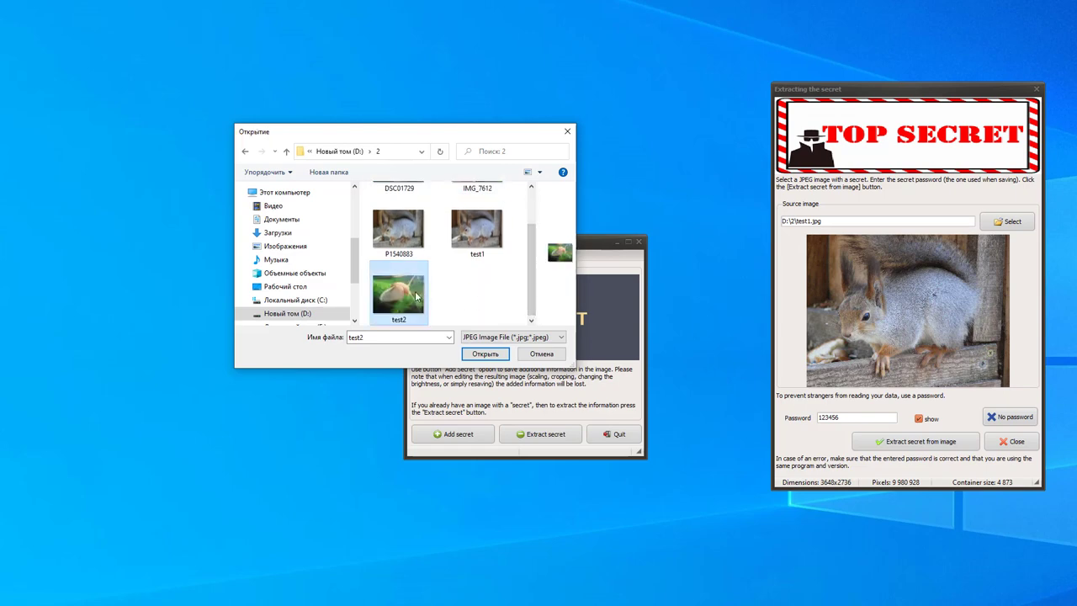
double_click(416, 295)
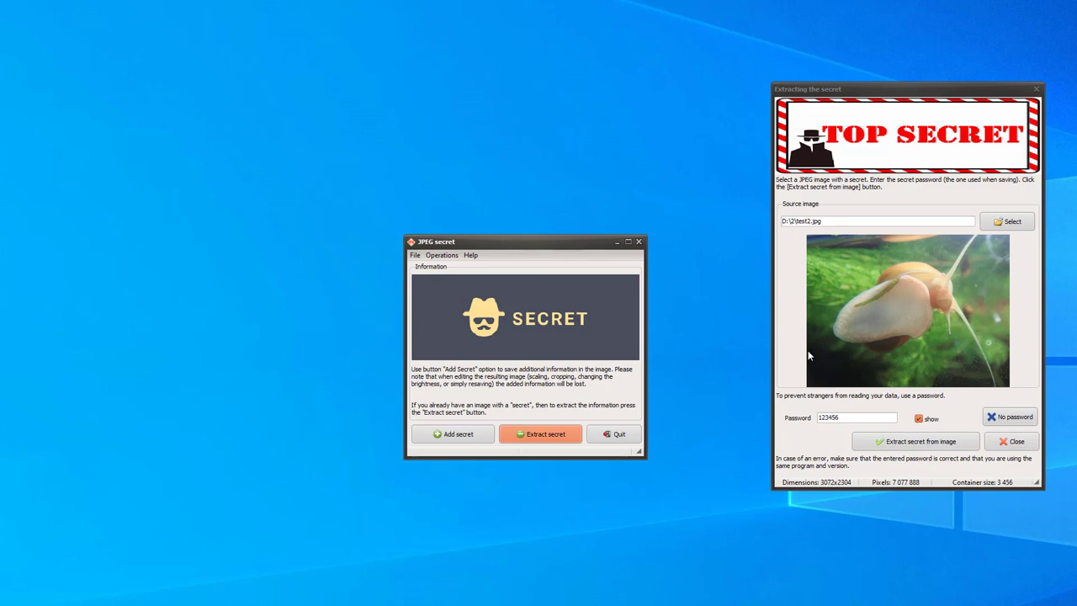
Enter the snail image's password and extract its hidden message 'Hello! How do you do?'
left_click(881, 418)
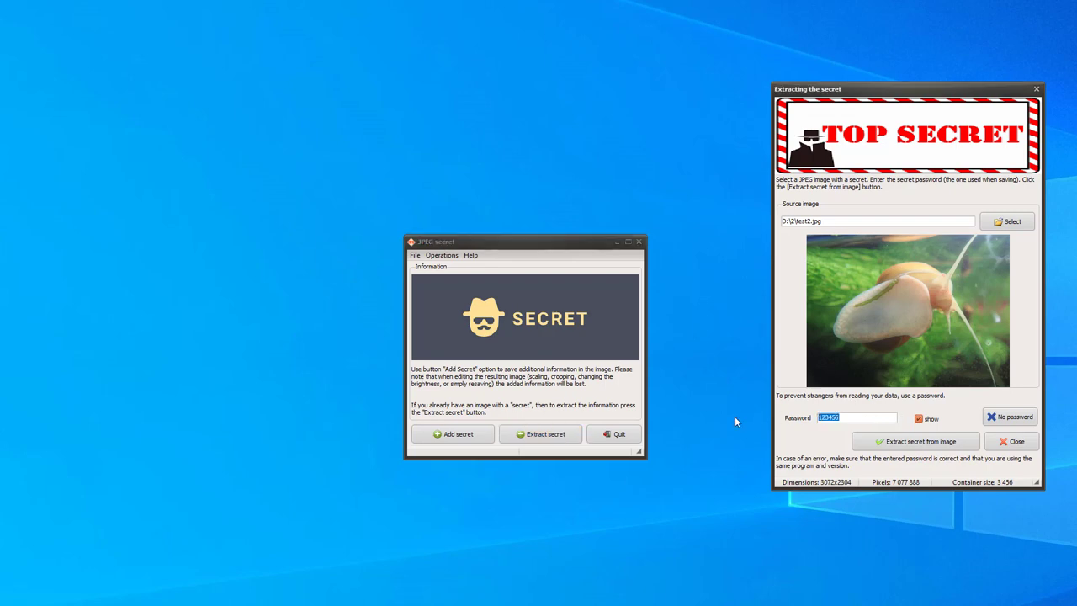
type("0000")
left_click(937, 444)
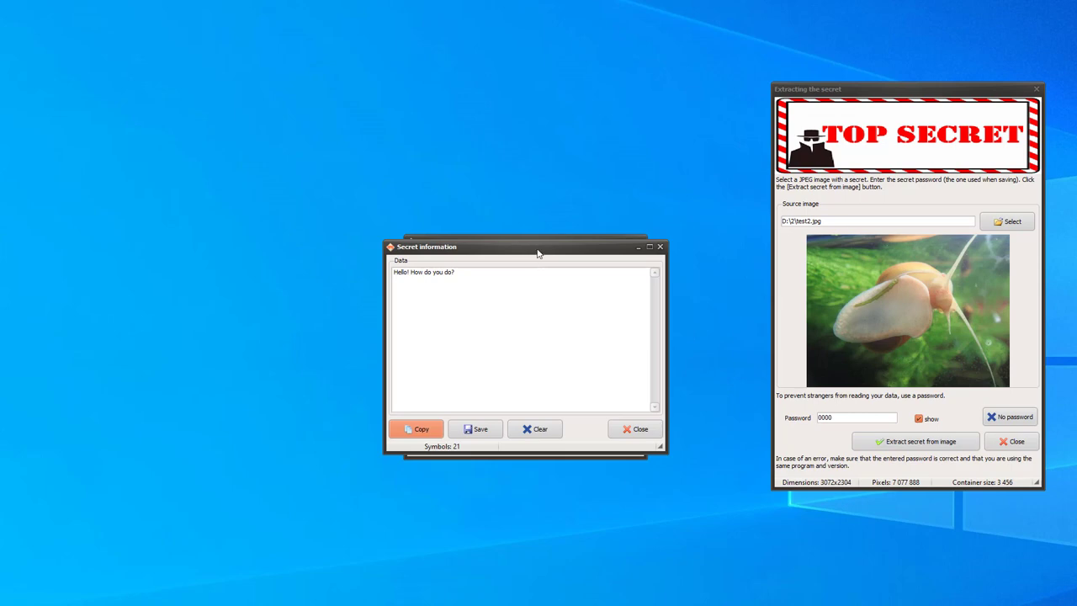
Move the Secret information window to the left to uncover the main window
left_click_drag(539, 250, 191, 266)
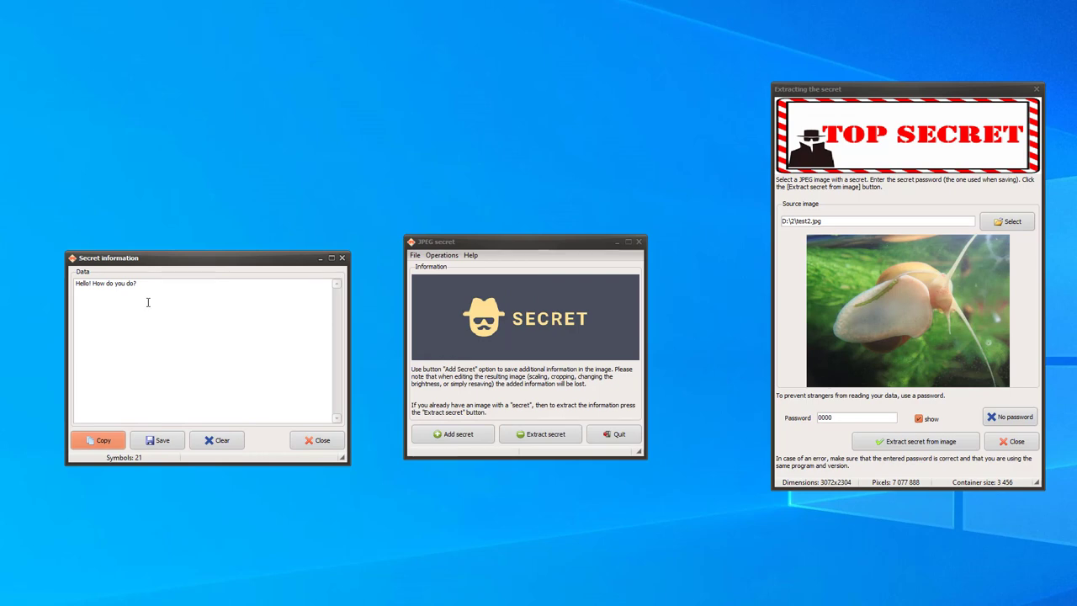